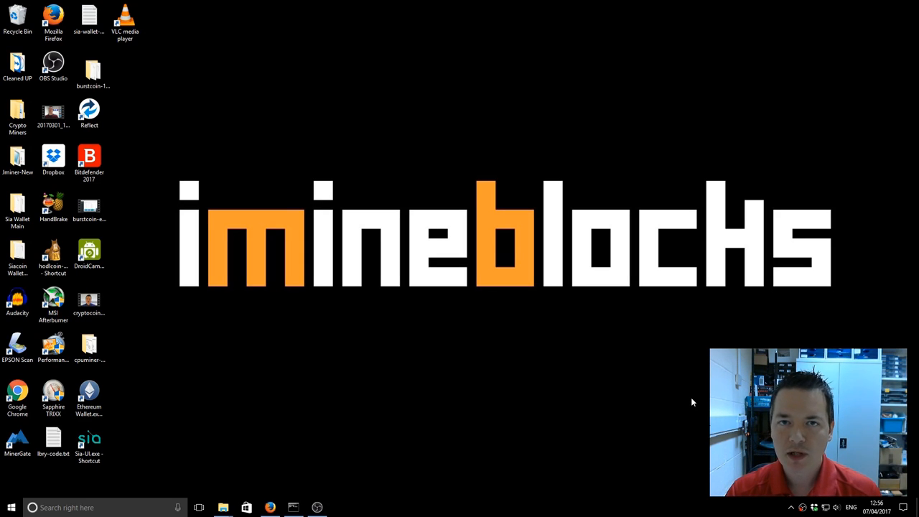
Restore the bitcointalk Claymore v9.0 thread, highlight the 'assembler GPU kernels' note, then minimise the browser
click(271, 508)
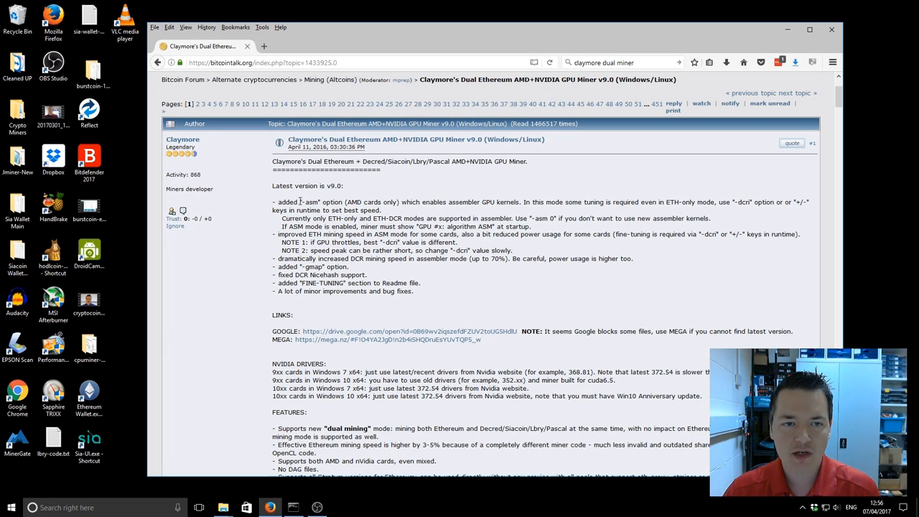
drag(450, 202, 517, 212)
click(477, 214)
drag(450, 202, 525, 202)
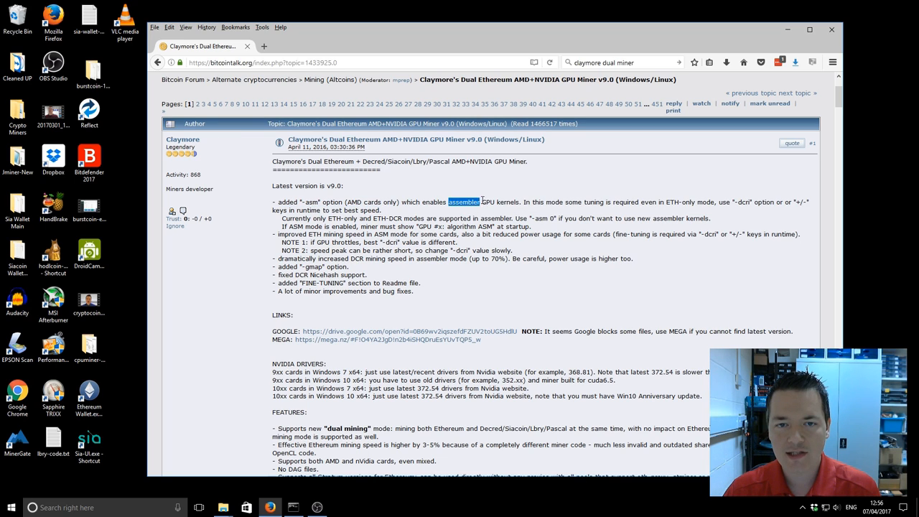
click(434, 216)
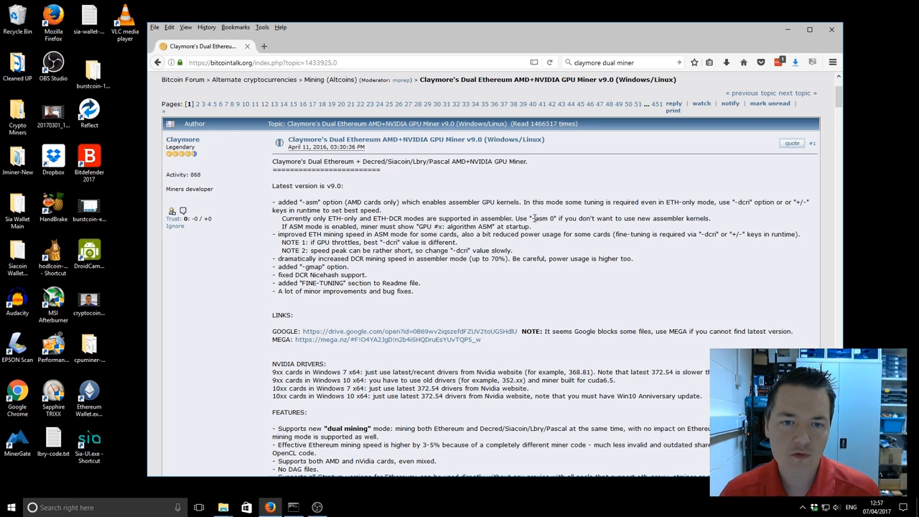
scroll(516, 195, down, 2)
click(789, 31)
Bring the Decred_Siacoin_Lbry miner folder forward and restore the running miner console, moved higher on screen
click(207, 463)
click(266, 468)
click(694, 37)
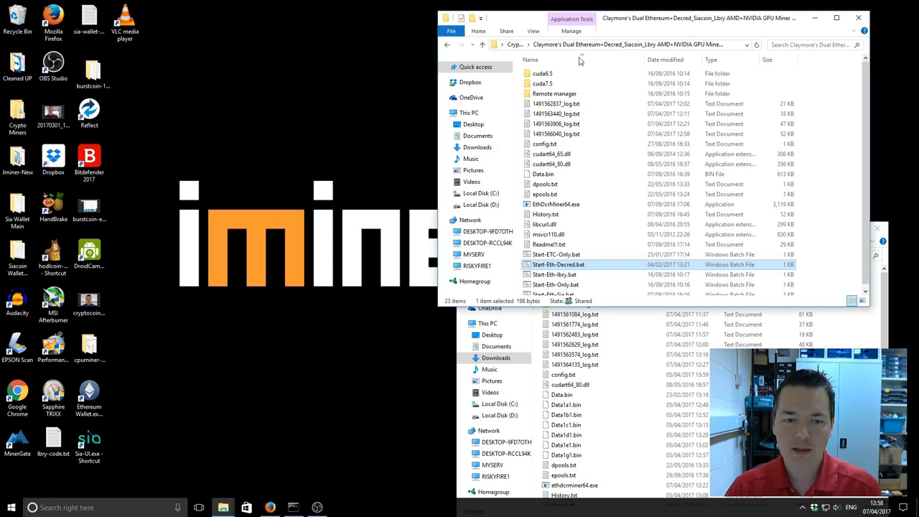
click(293, 508)
drag(323, 93, 323, 43)
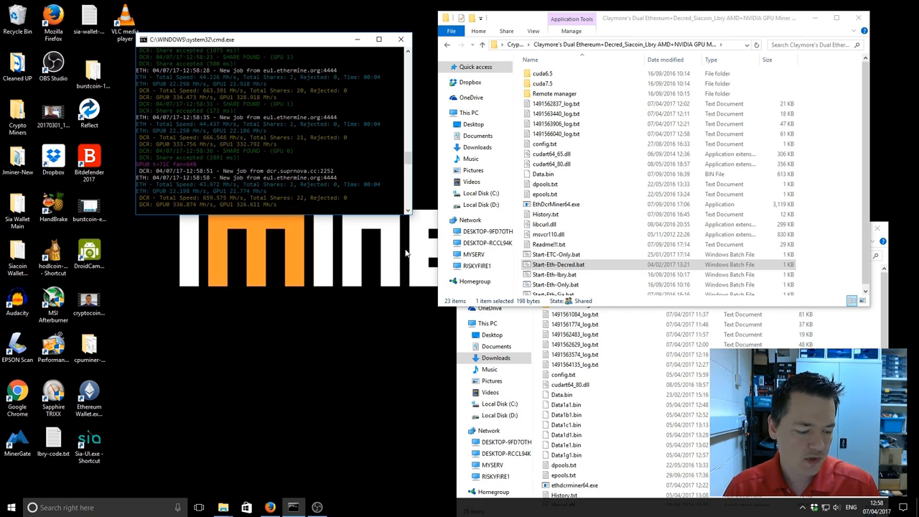
Stop the running miner and open Start-Eth-Decred.bat for editing in Notepad
click(400, 40)
click(615, 417)
scroll(615, 388, down, 3)
click(577, 491)
right_click(577, 490)
click(641, 274)
Review the dual-mining command and its -asm 1 switch, erasing trial values after -asm
drag(235, 158, 510, 168)
click(521, 202)
drag(509, 167, 526, 169)
click(515, 168)
drag(510, 166, 535, 167)
click(538, 167)
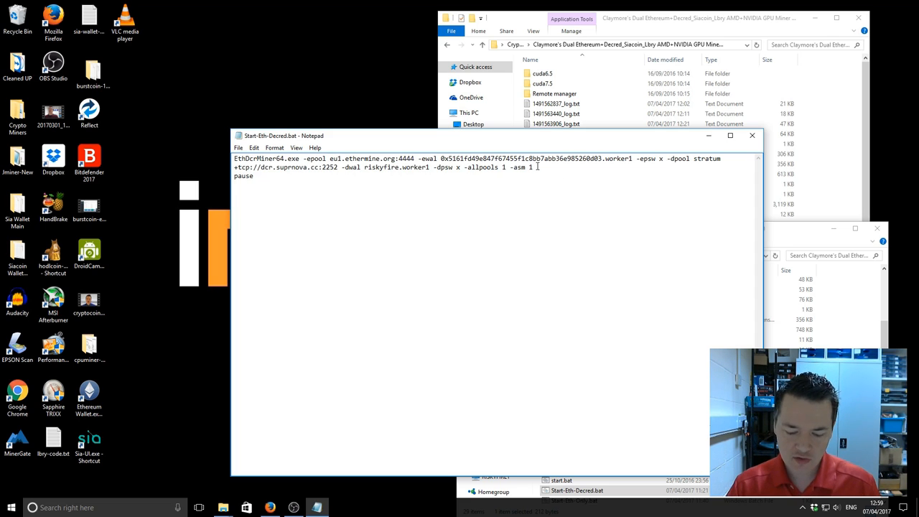
key(BackSpace)
text(0,)
key(BackSpace)
key(BackSpace)
key(BackSpace)
key(BackSpace)
text(1)
Discard the Notepad edits and launch dual ETH+DCR mining from Start-Eth-Decred.bat, repositioning its console
click(752, 137)
click(476, 286)
click(632, 500)
double_click(583, 493)
drag(308, 122, 329, 65)
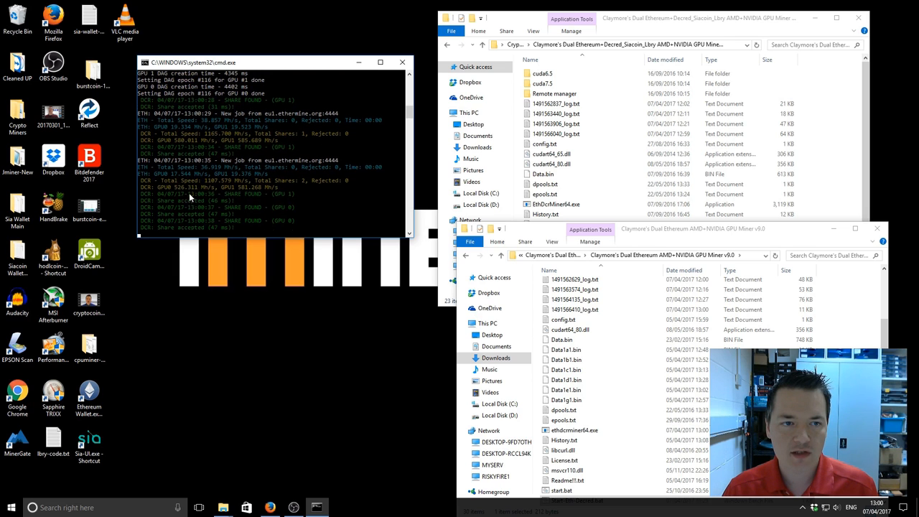
Lower the Decred intensity (-dcri) from 29 to 20 on all cards with the minus key
key(minus)
key(minus)
key(minus)
key(minus)
key(minus)
key(minus)
key(minus)
key(minus)
key(minus)
key(minus)
key(minus)
key(minus)
key(minus)
key(minus)
key(minus)
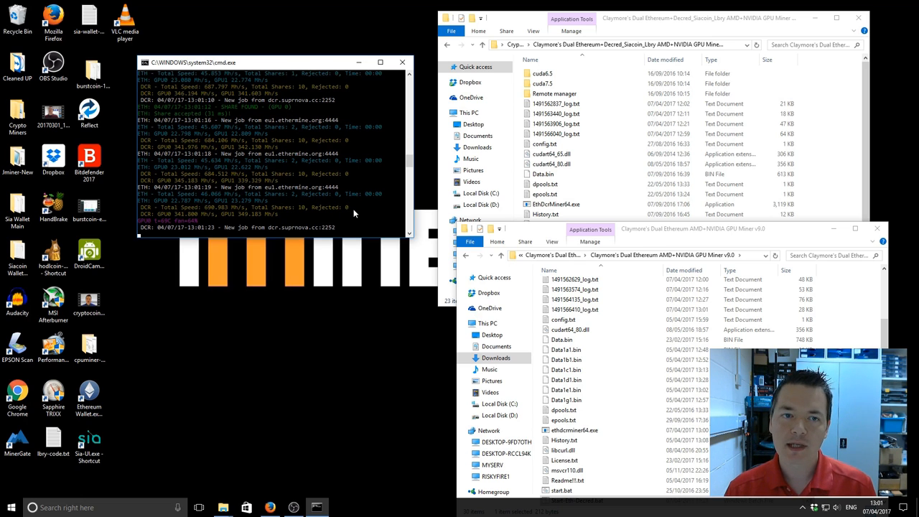
click(803, 507)
click(803, 467)
click(792, 277)
click(753, 279)
click(881, 29)
click(723, 254)
click(327, 111)
click(420, 86)
click(744, 279)
click(881, 32)
click(849, 40)
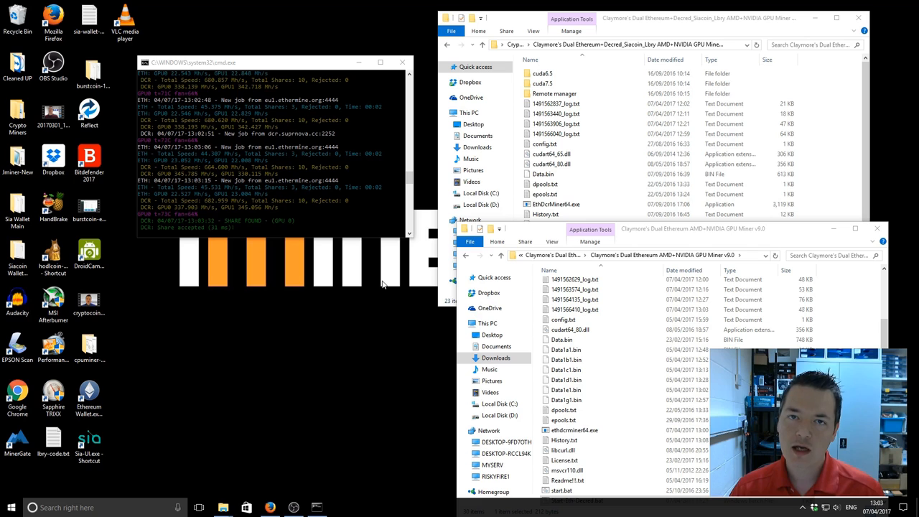